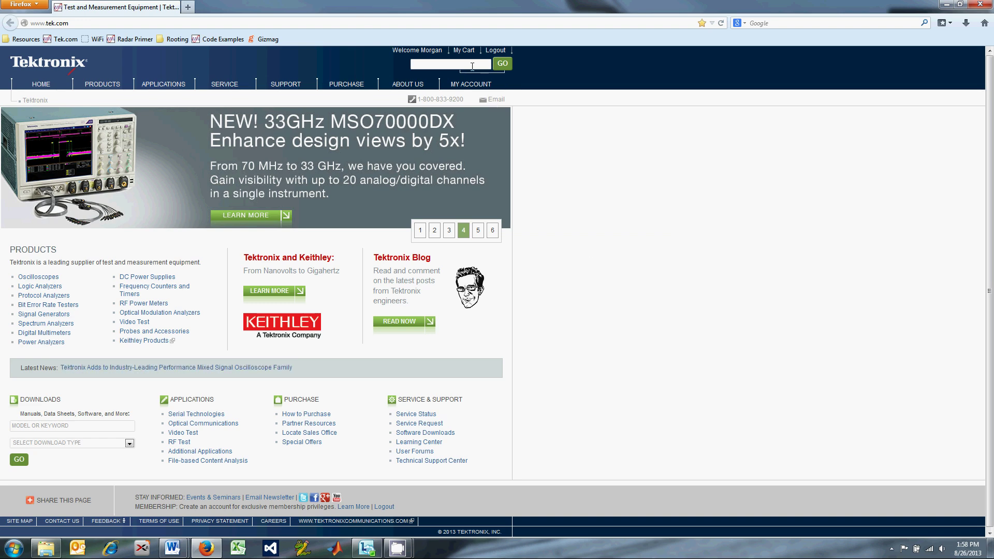
{"action": "type", "text": "NI"}
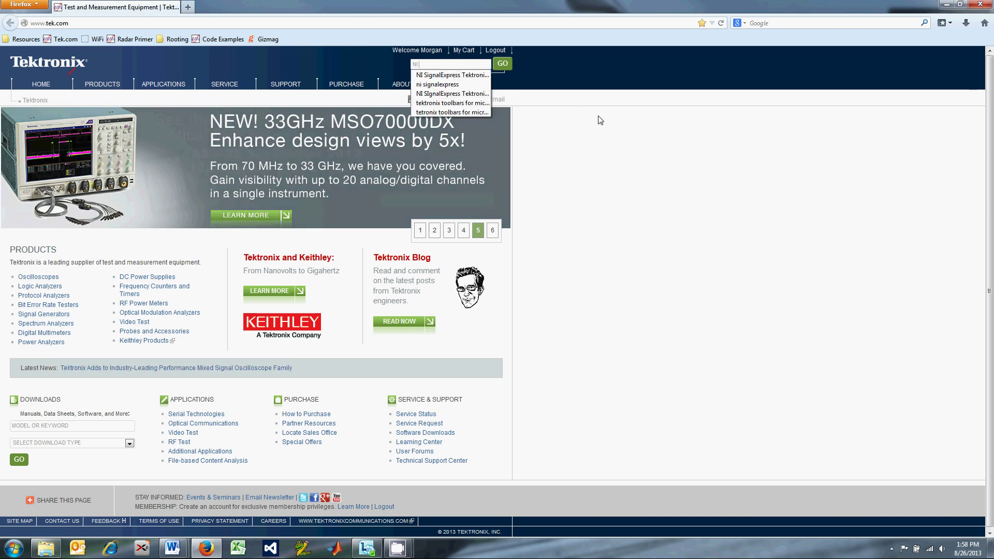
{"action": "type", "text": " SignalExpress"}
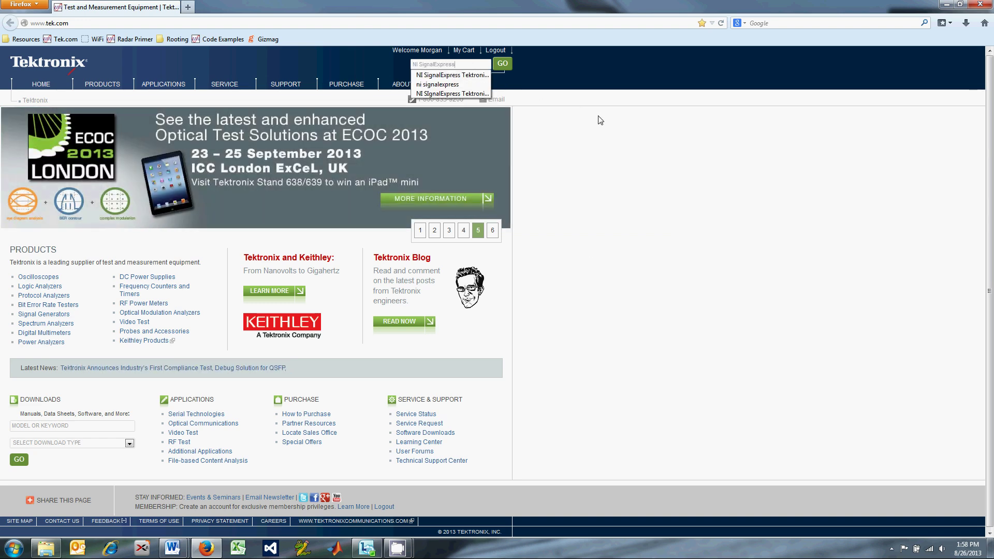
{"action": "type", "text": " Tektronix Ed"}
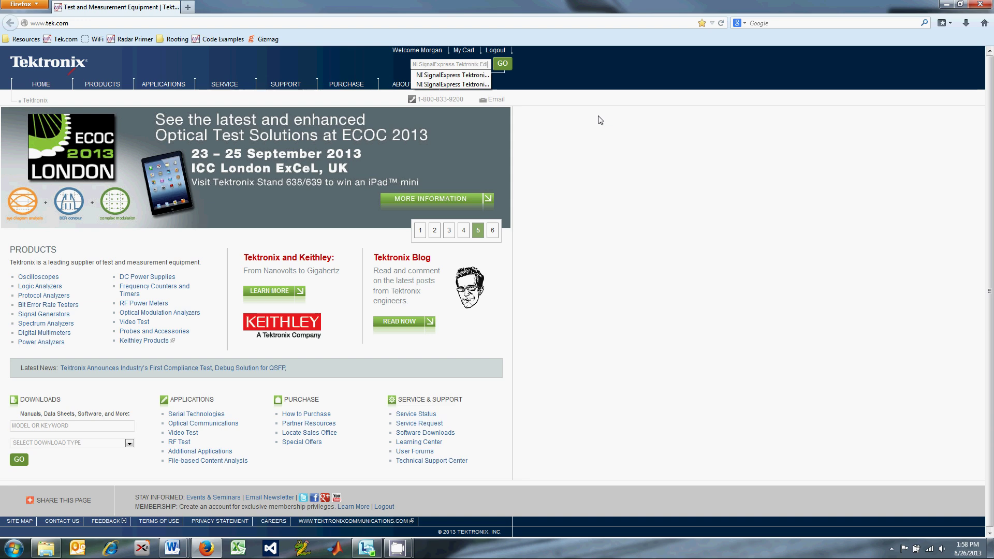
{"action": "type", "text": "ition 2.5.1"}
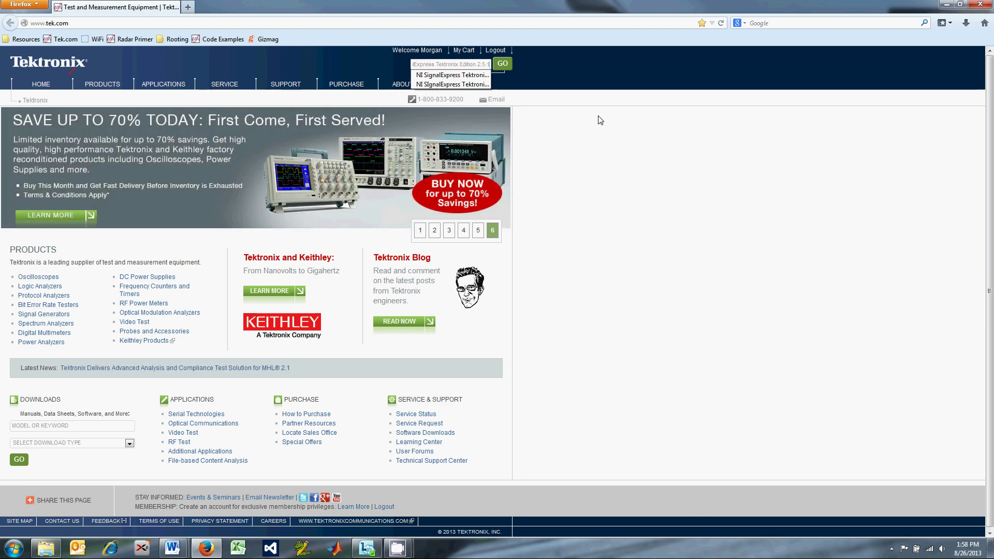
Step: Run the tek.com site search for 'NI SignalExpress Tektronix Edition 2.5.1'
{"action": "left_click", "coordinate": [496, 65]}
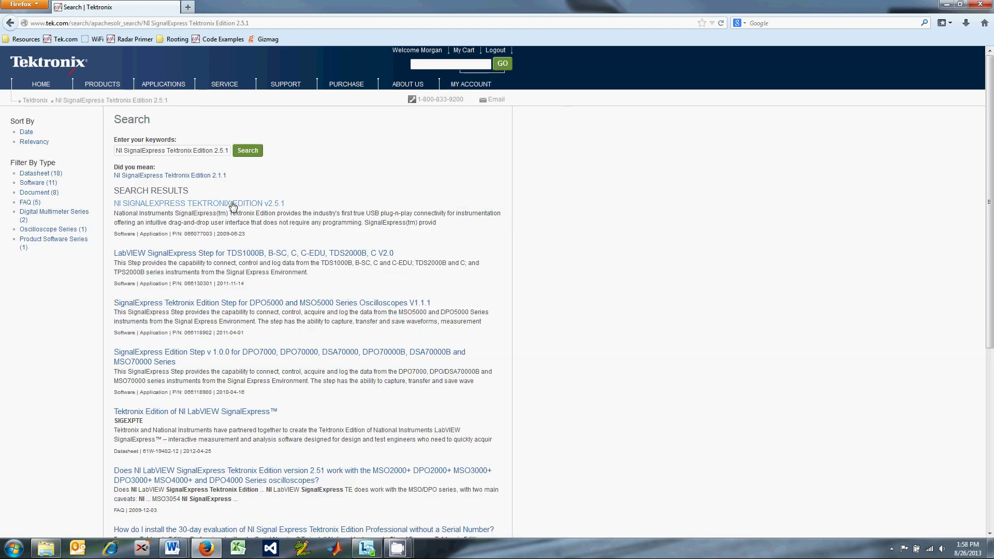
Step: Open the v2.5.1 search result and save its 469 MB installer to Downloads
{"action": "left_click", "coordinate": [232, 204]}
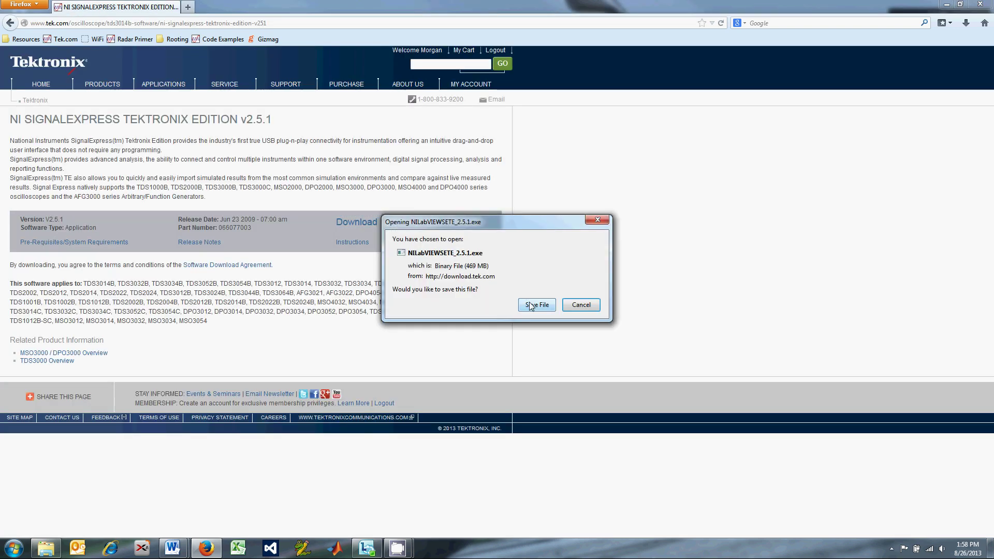
{"action": "left_click", "coordinate": [530, 304]}
{"action": "left_click", "coordinate": [410, 262]}
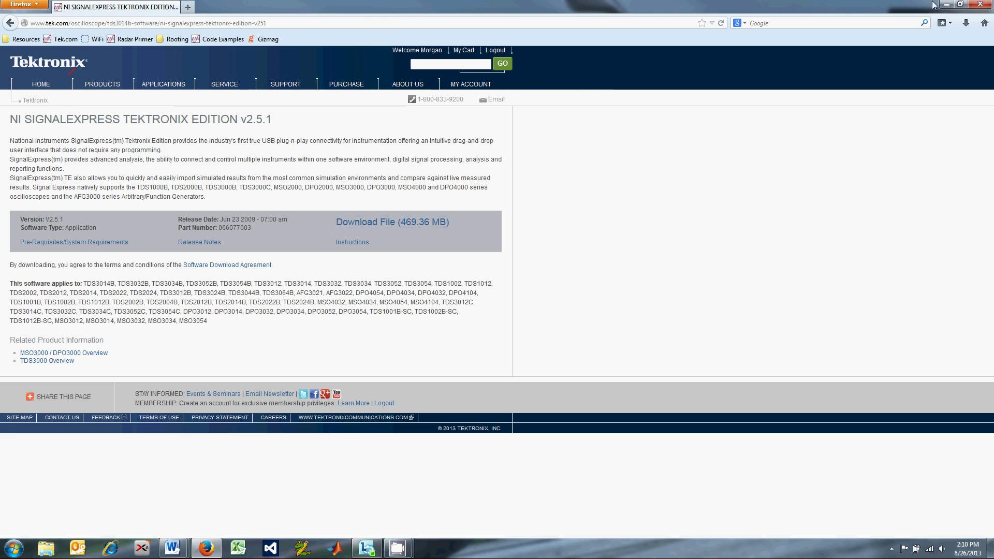
Step: Run NILabVIEWSETE_2.5.1.exe from the Downloads folder
{"action": "left_click", "coordinate": [946, 4]}
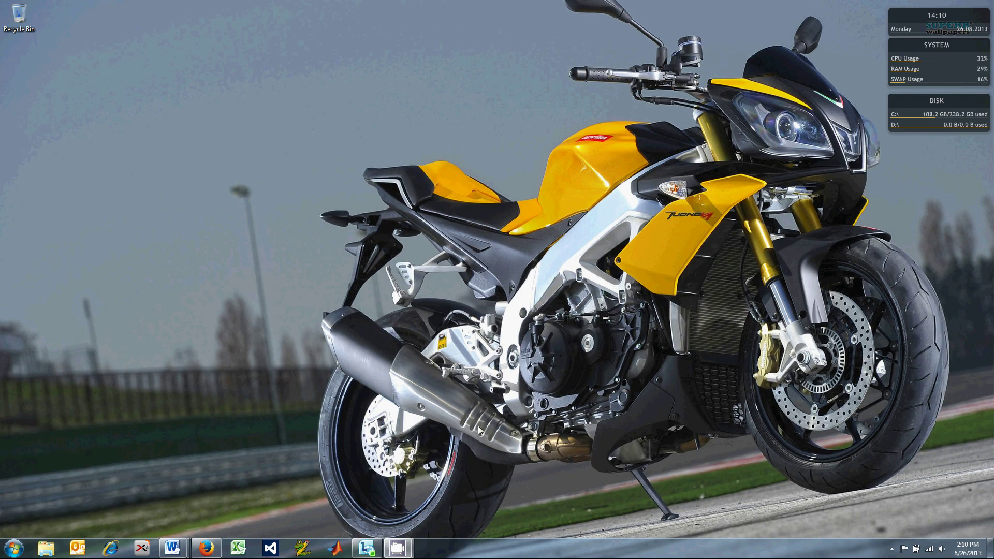
{"action": "left_click", "coordinate": [56, 550]}
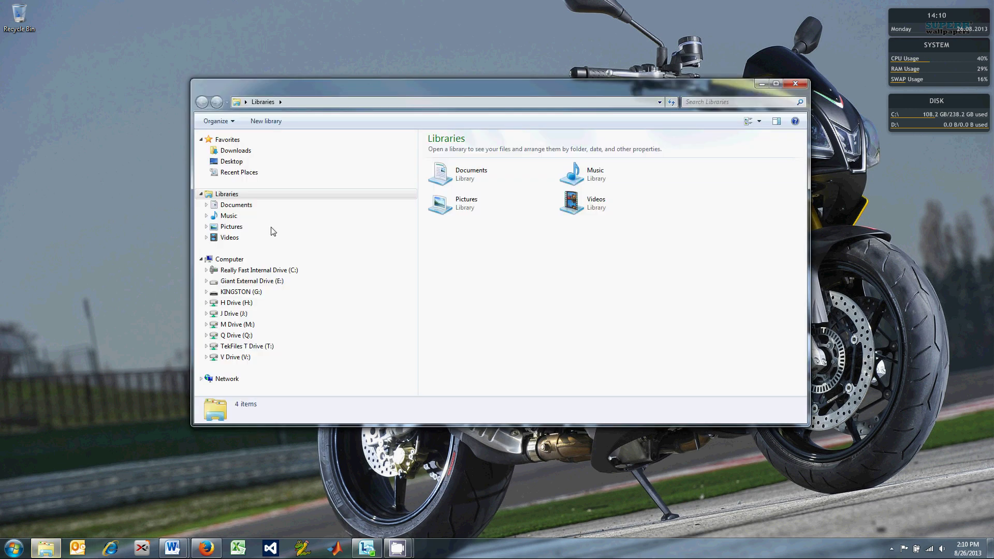
{"action": "left_click", "coordinate": [251, 153]}
{"action": "double_click", "coordinate": [466, 150]}
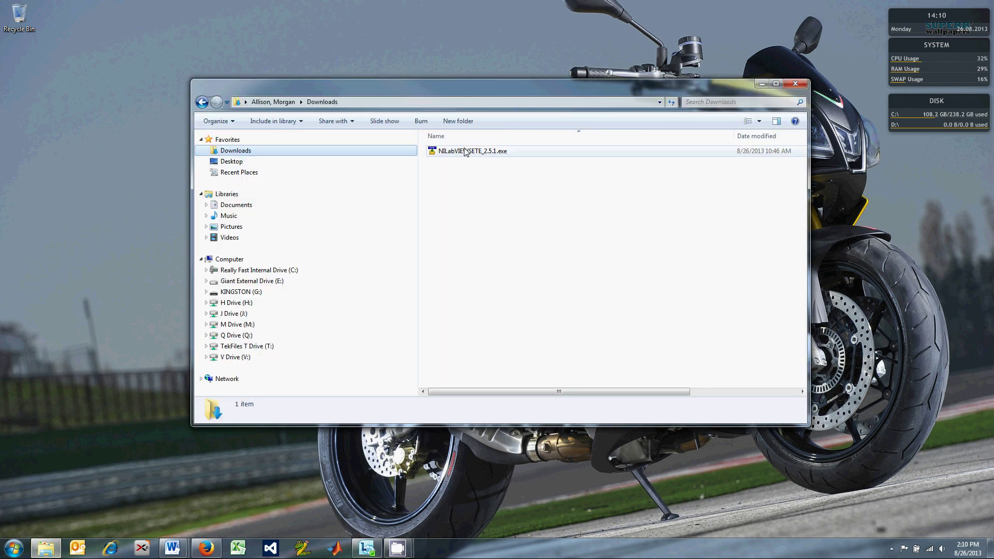
Step: Unzip the installer with Overwrite files enabled and approve the UAC prompt
{"action": "left_click", "coordinate": [415, 288]}
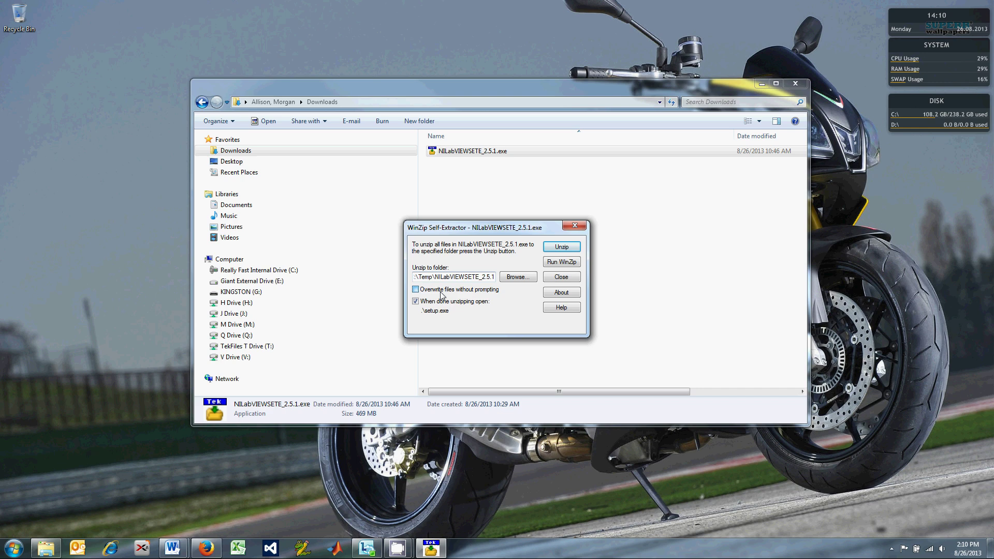
{"action": "left_click", "coordinate": [557, 249]}
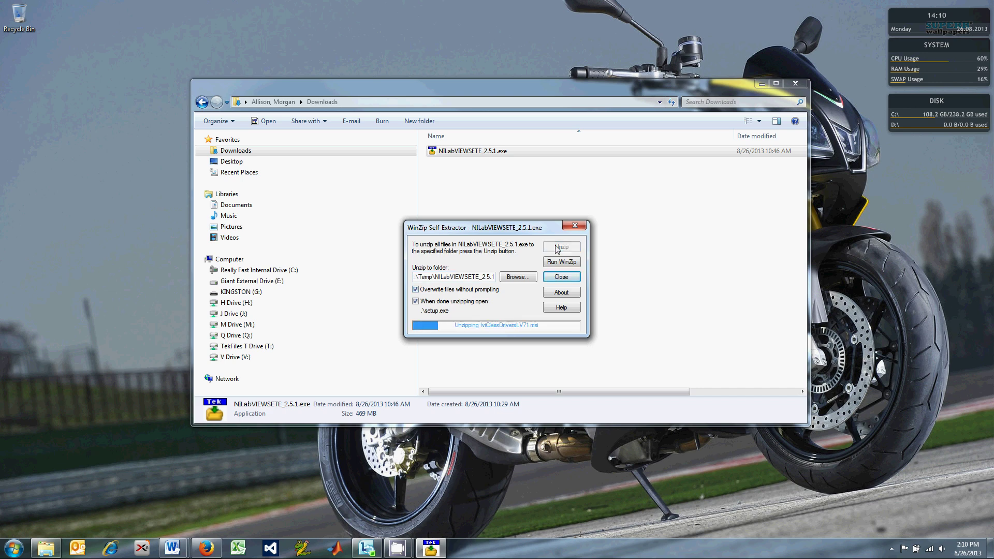
{"action": "left_click", "coordinate": [542, 295]}
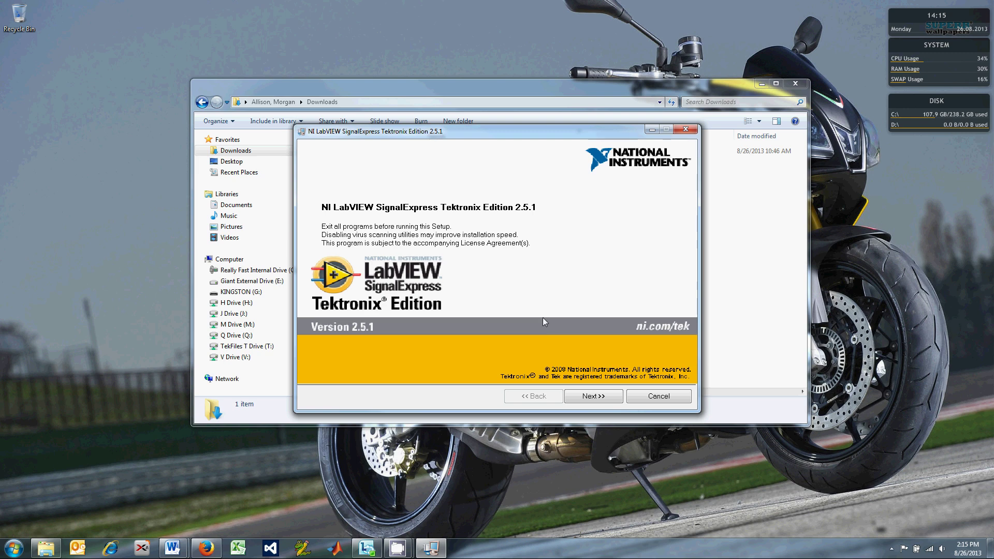
Step: Pass the welcome page and pick the LE edition, 'Serial number not required'
{"action": "left_click", "coordinate": [585, 398]}
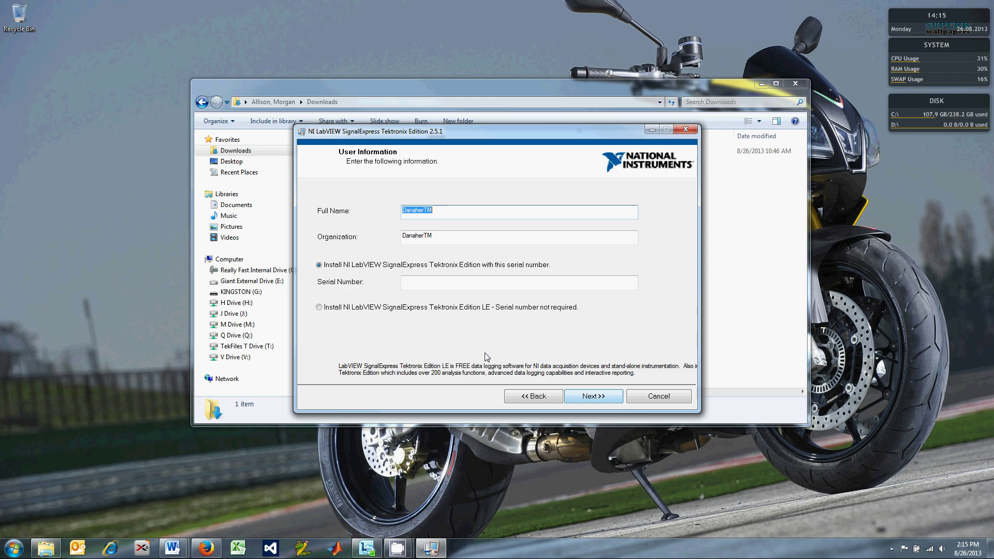
{"action": "left_click", "coordinate": [319, 308]}
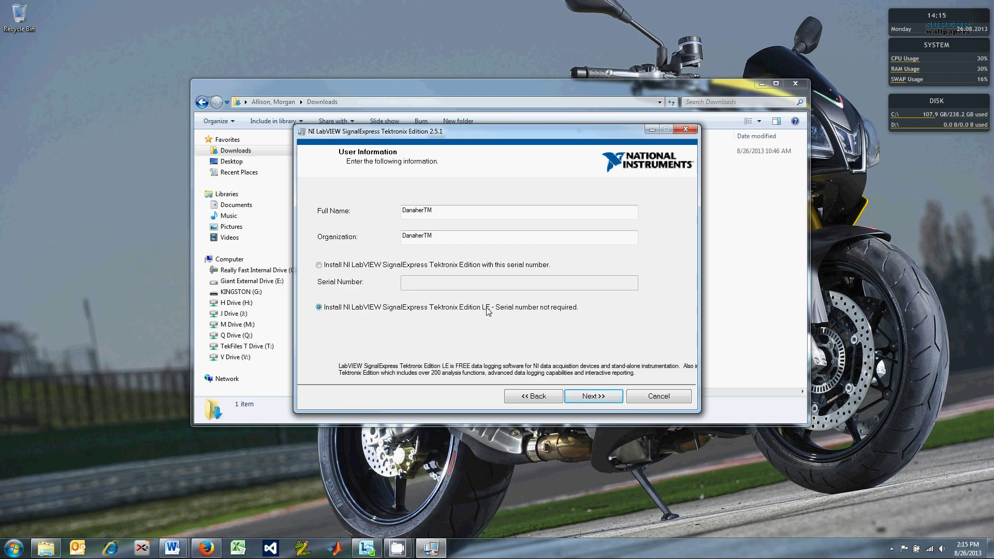
Step: Keep the default National Instruments folder and accept the NI and MSXML licenses
{"action": "left_click", "coordinate": [593, 398]}
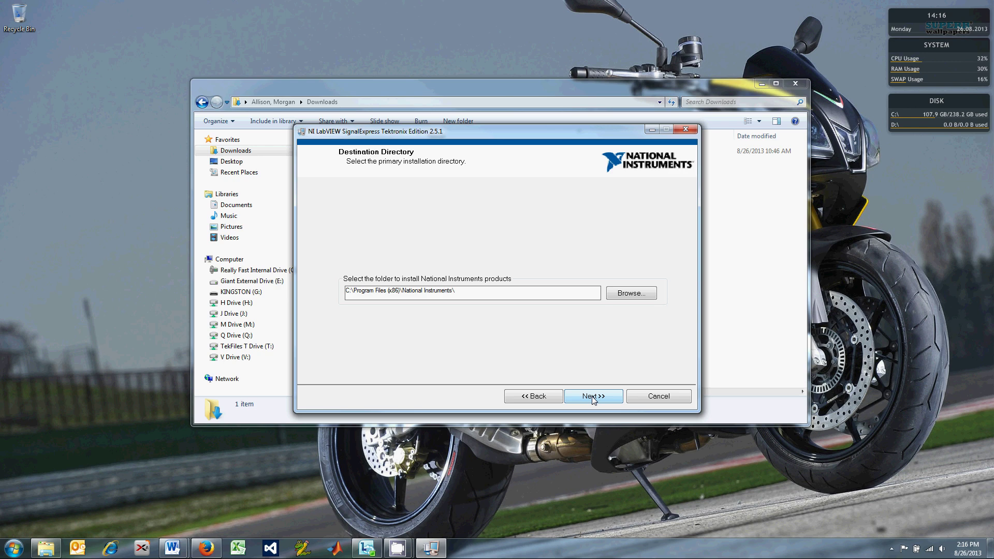
{"action": "left_click", "coordinate": [592, 397]}
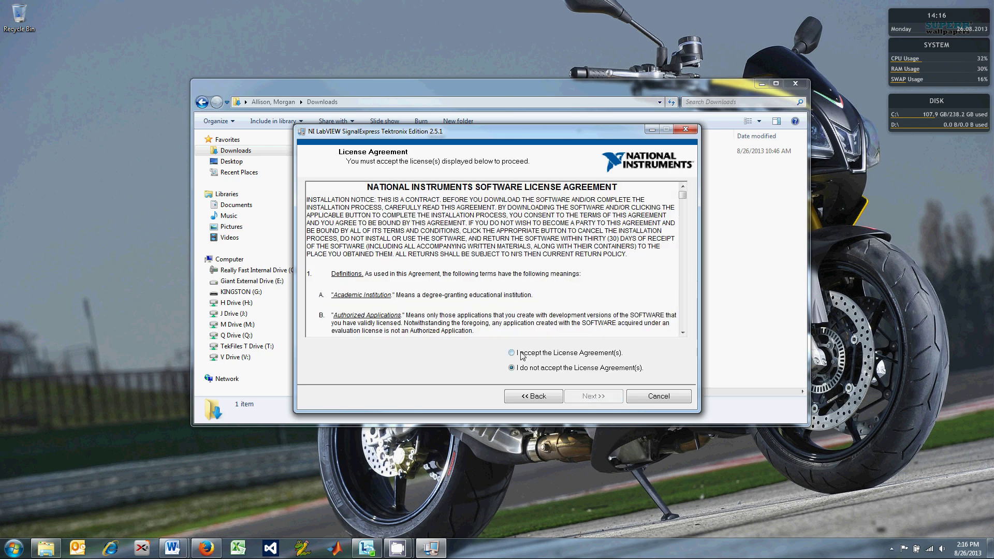
{"action": "left_click", "coordinate": [522, 355]}
{"action": "left_click", "coordinate": [591, 398]}
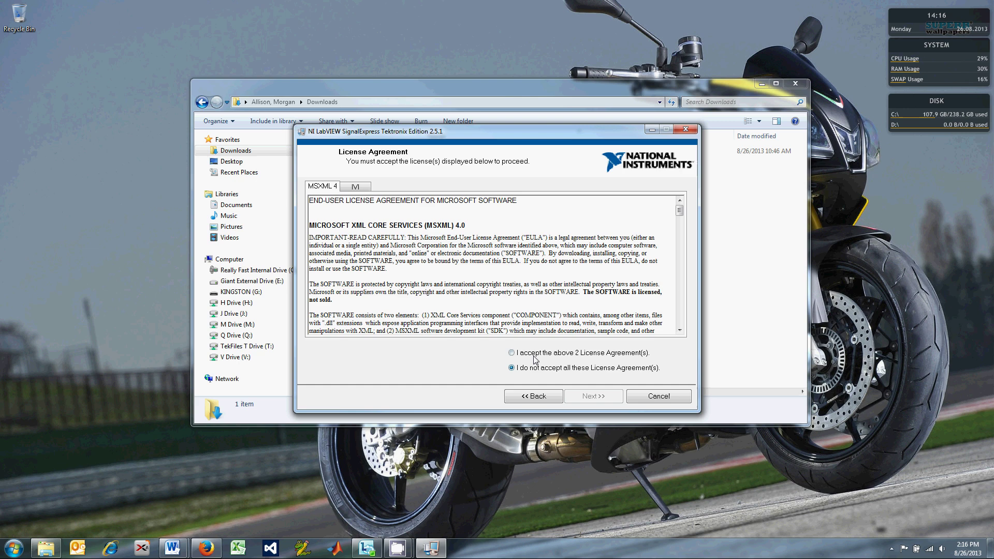
{"action": "left_click", "coordinate": [534, 356]}
{"action": "left_click", "coordinate": [586, 398]}
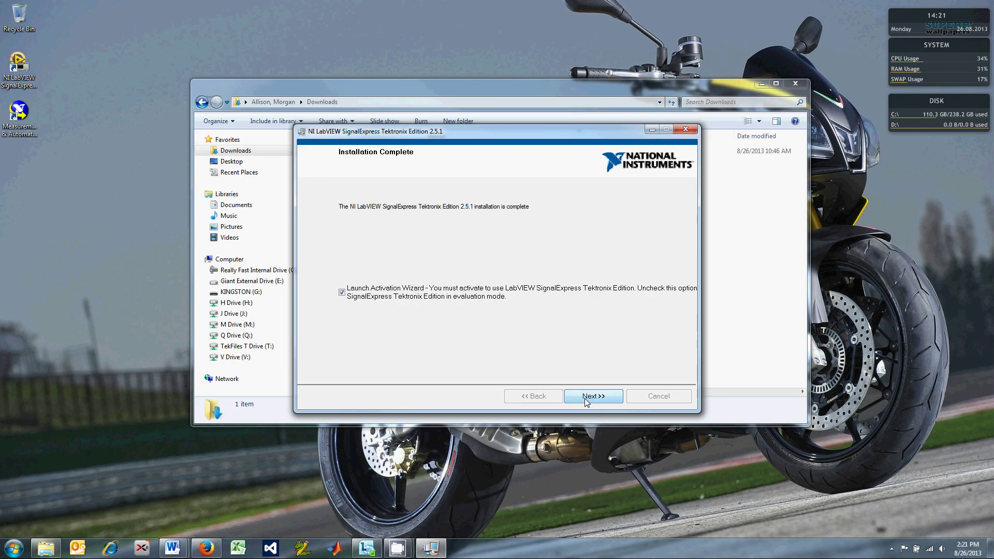
Step: Finish setup without the Activation Wizard, then start SignalExpress in evaluation mode
{"action": "left_click", "coordinate": [343, 293]}
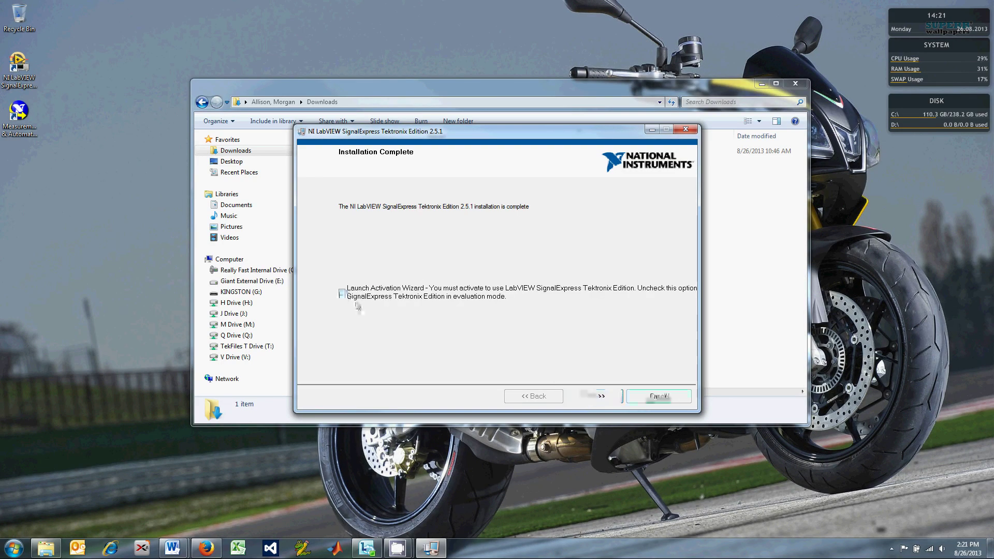
{"action": "left_click", "coordinate": [656, 397]}
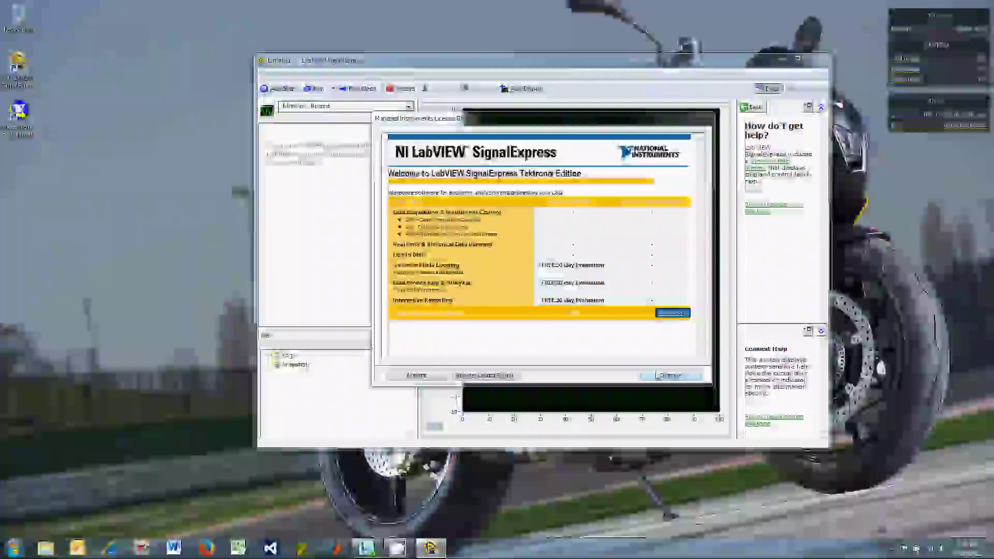
{"action": "left_click", "coordinate": [659, 377]}
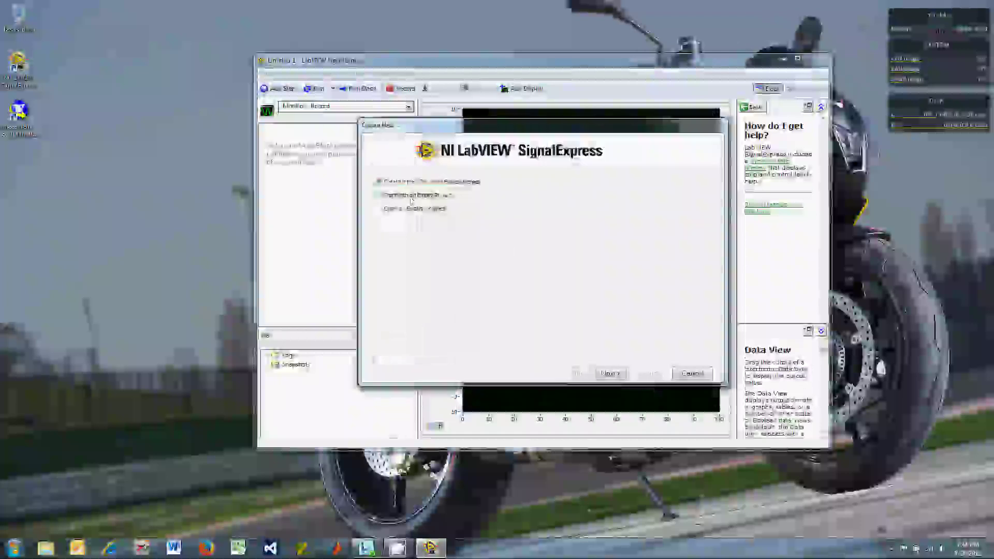
{"action": "left_click", "coordinate": [634, 368]}
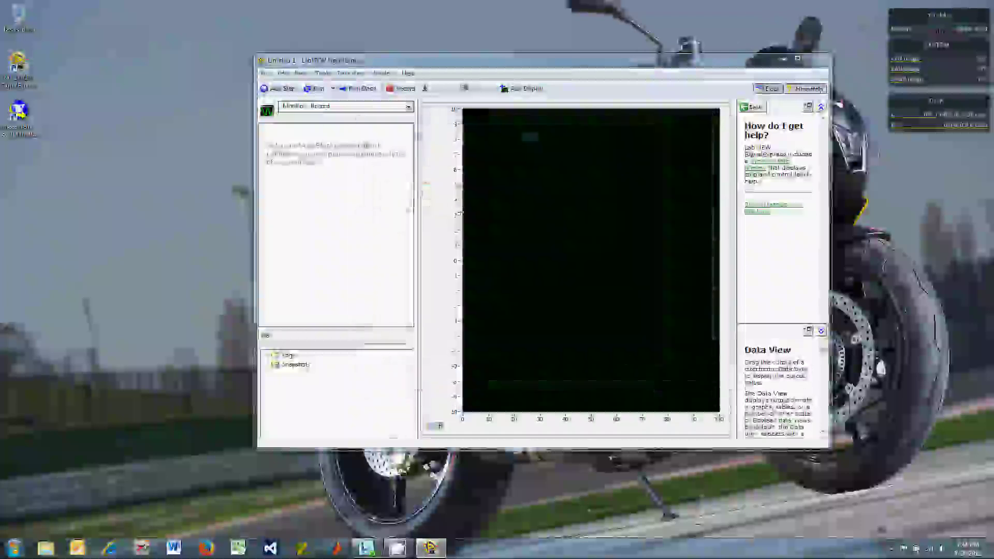